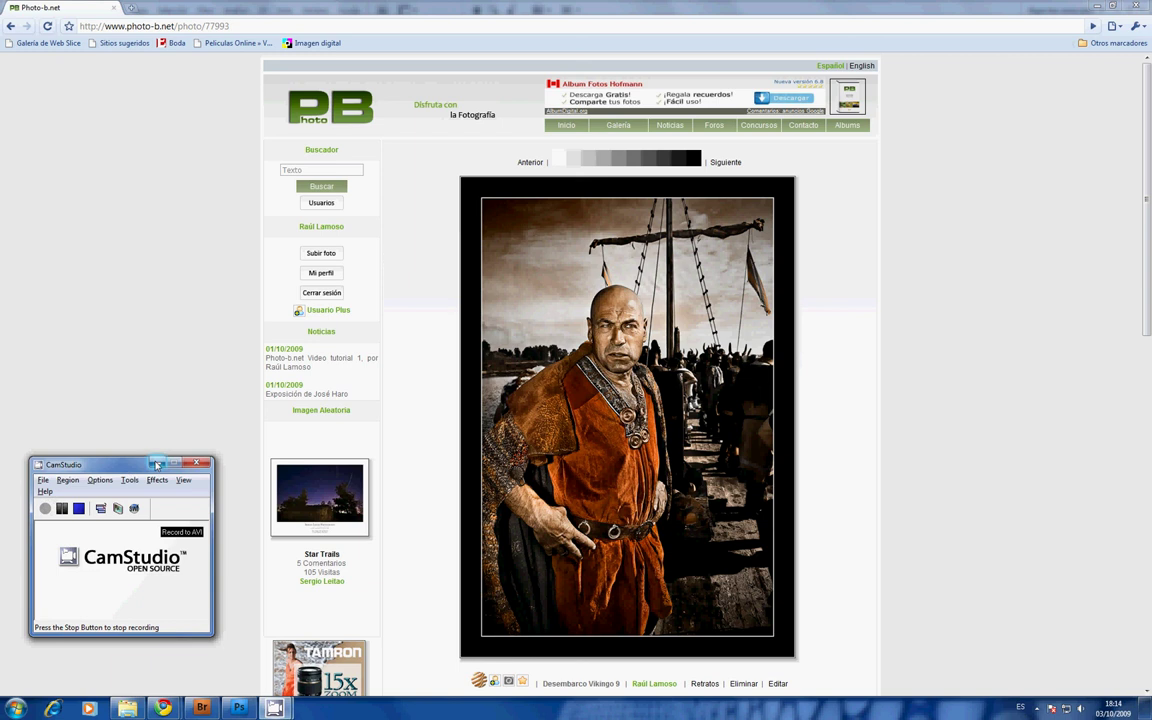
# Step: Show the finished Viking portrait on photo-b.net in Chrome, then switch to Adobe Bridge
pyautogui.click(157, 463)
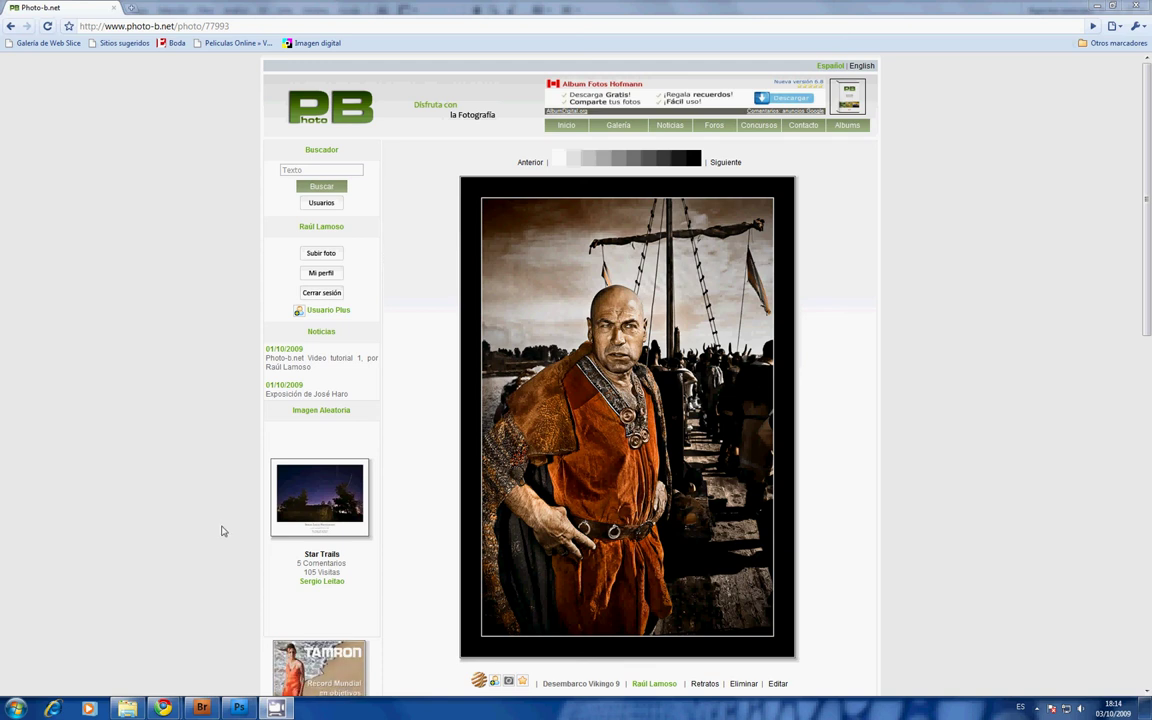
pyautogui.click(201, 708)
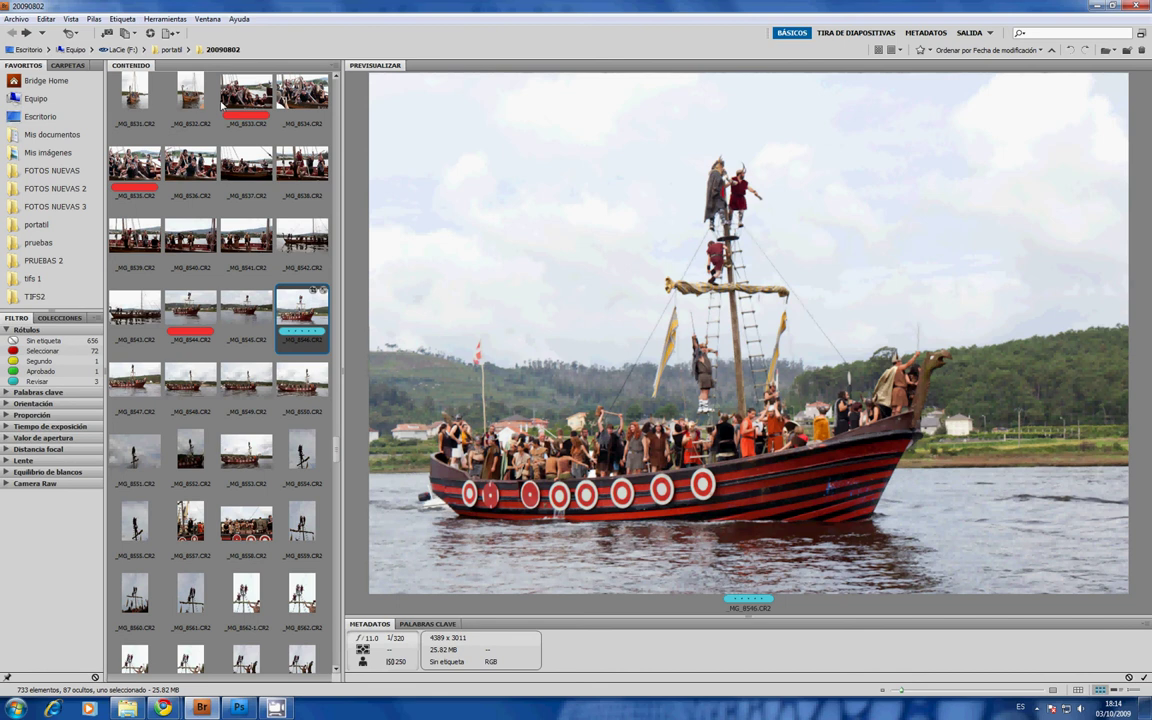
# Step: Glance at the Ayuda menu, then open _MG_8546.CR2 from the 20090802 folder in Camera Raw
pyautogui.click(238, 20)
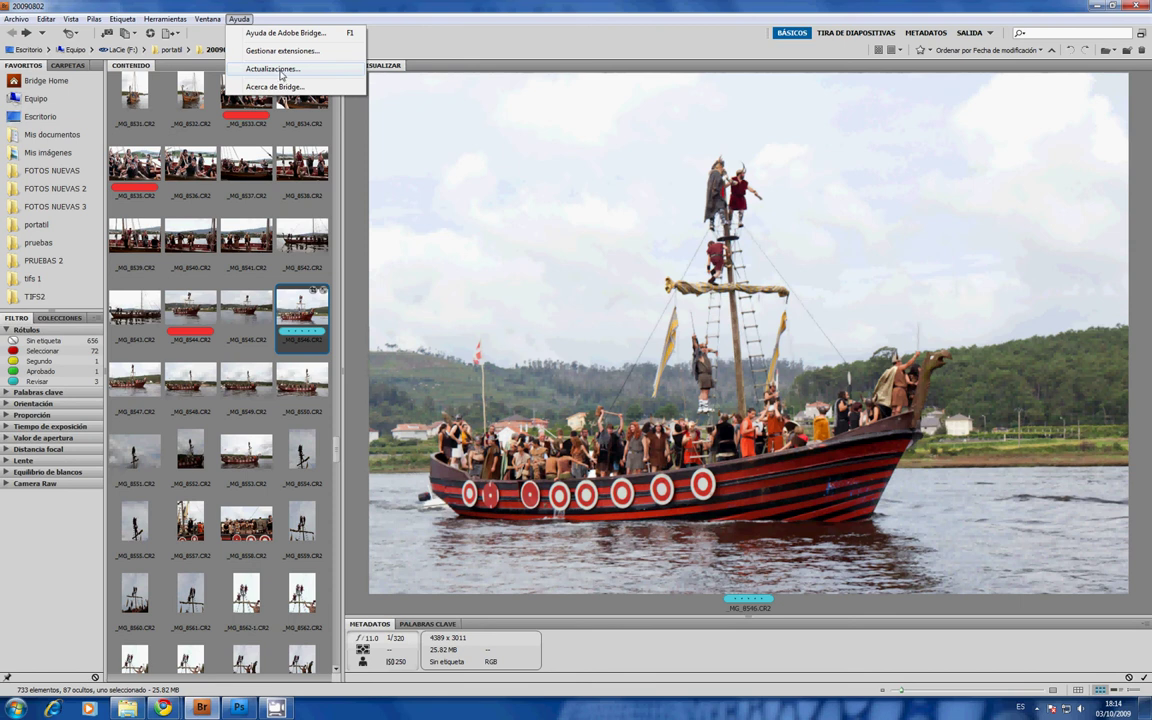
pyautogui.click(369, 40)
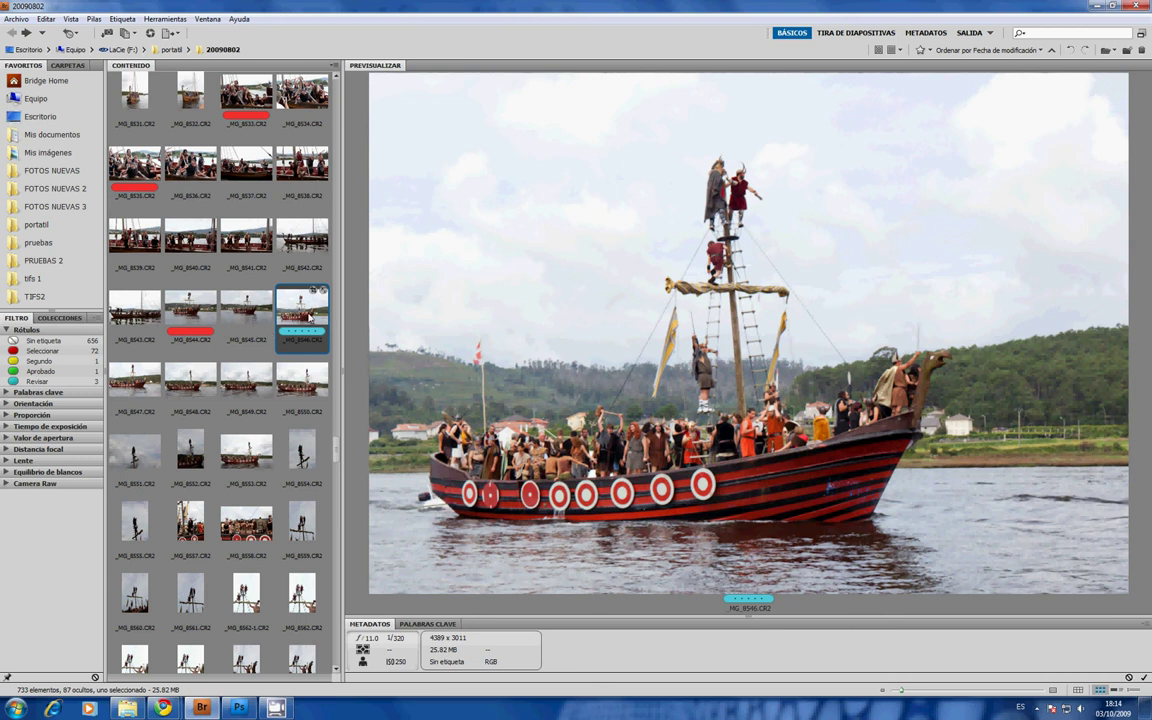
pyautogui.doubleClick(309, 318)
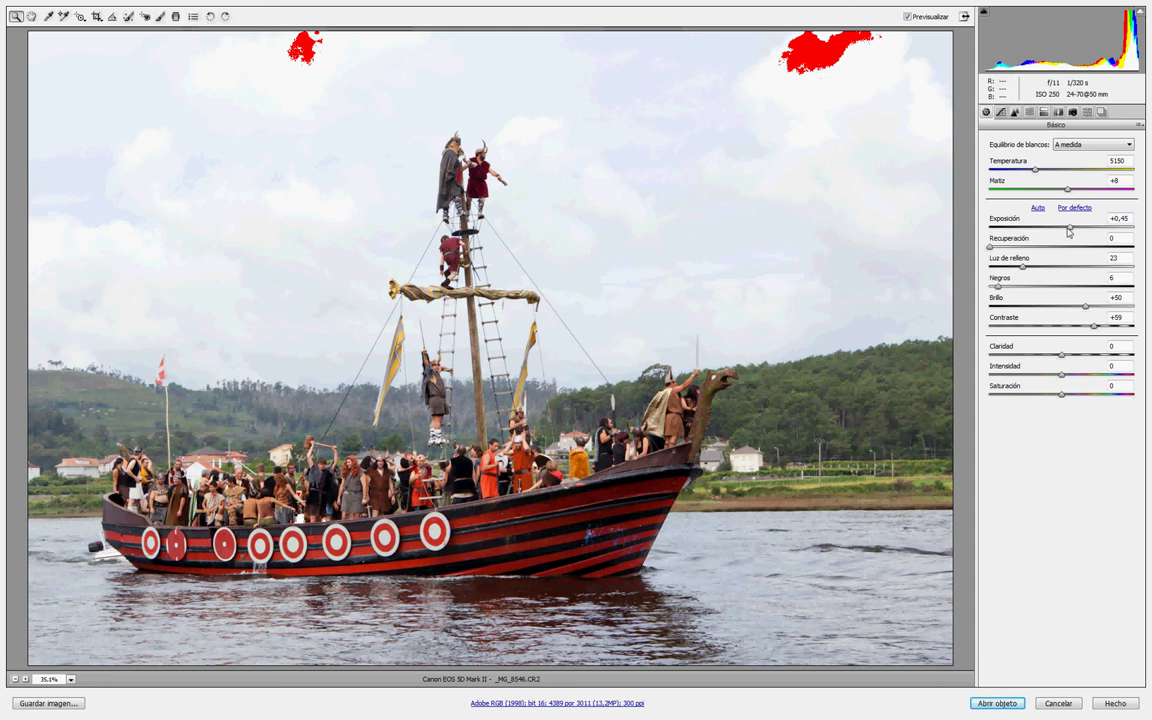
pyautogui.moveTo(1069, 231); pyautogui.dragTo(1036, 232)
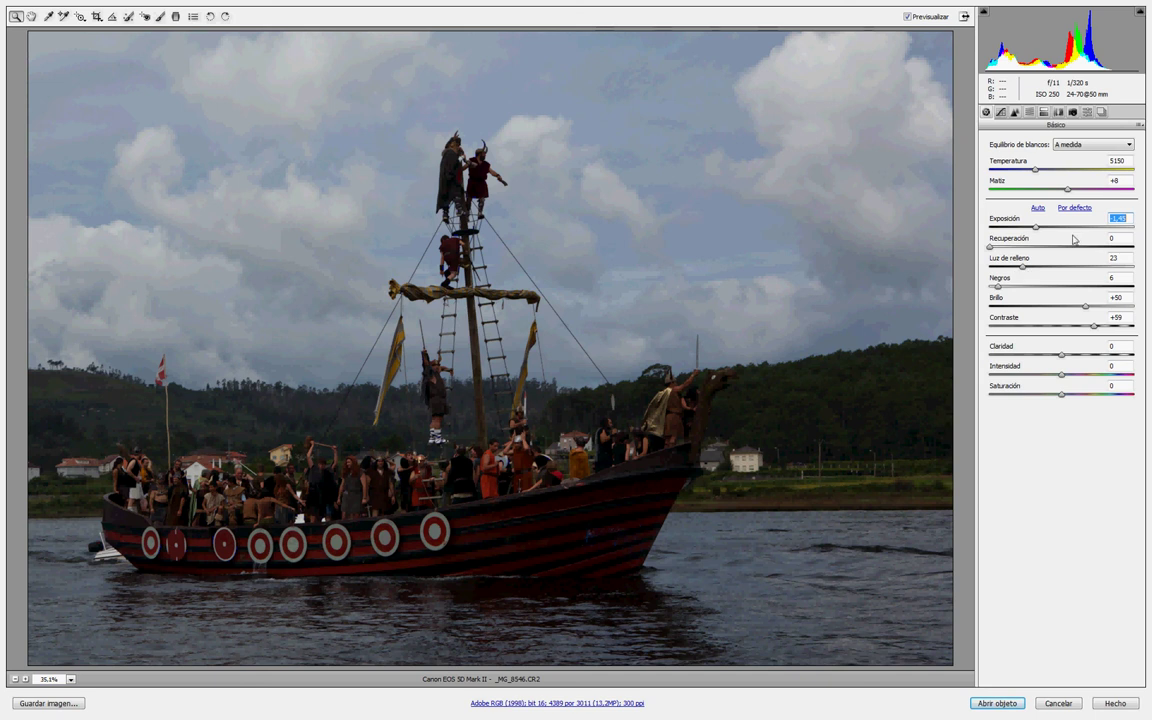
pyautogui.write('0.45')
pyautogui.press('Return')
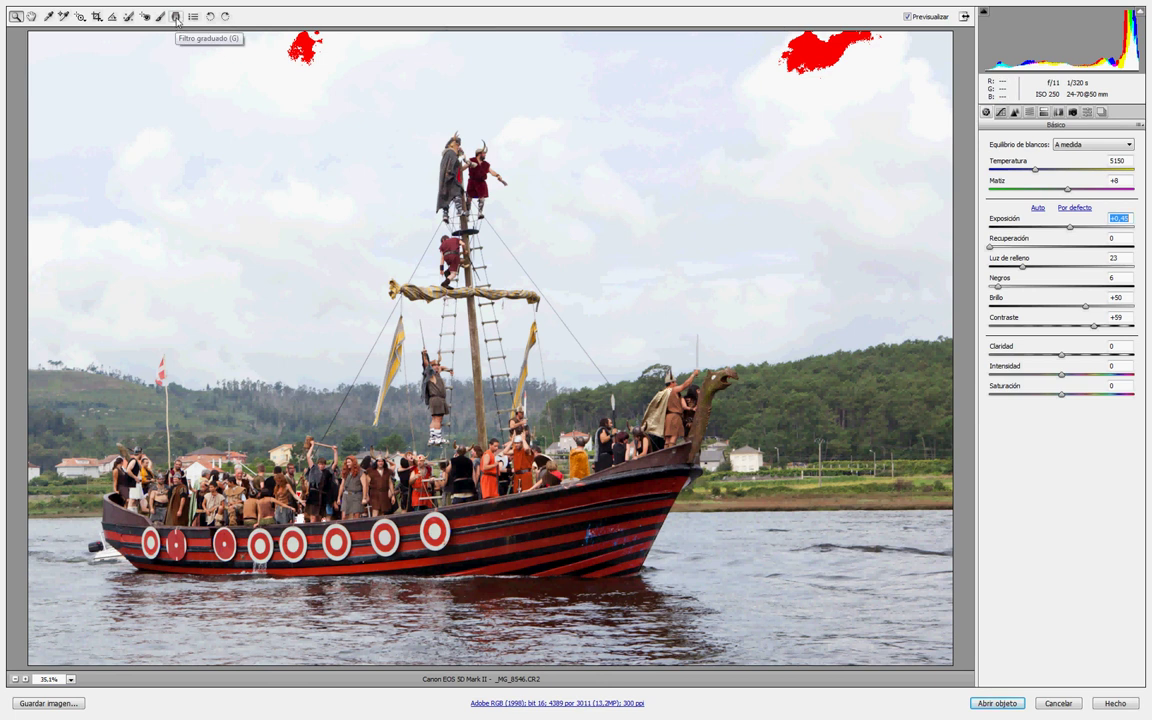
# Step: Draw a graduated filter from the top of the sky to the horizon, lowering its start point
pyautogui.click(176, 17)
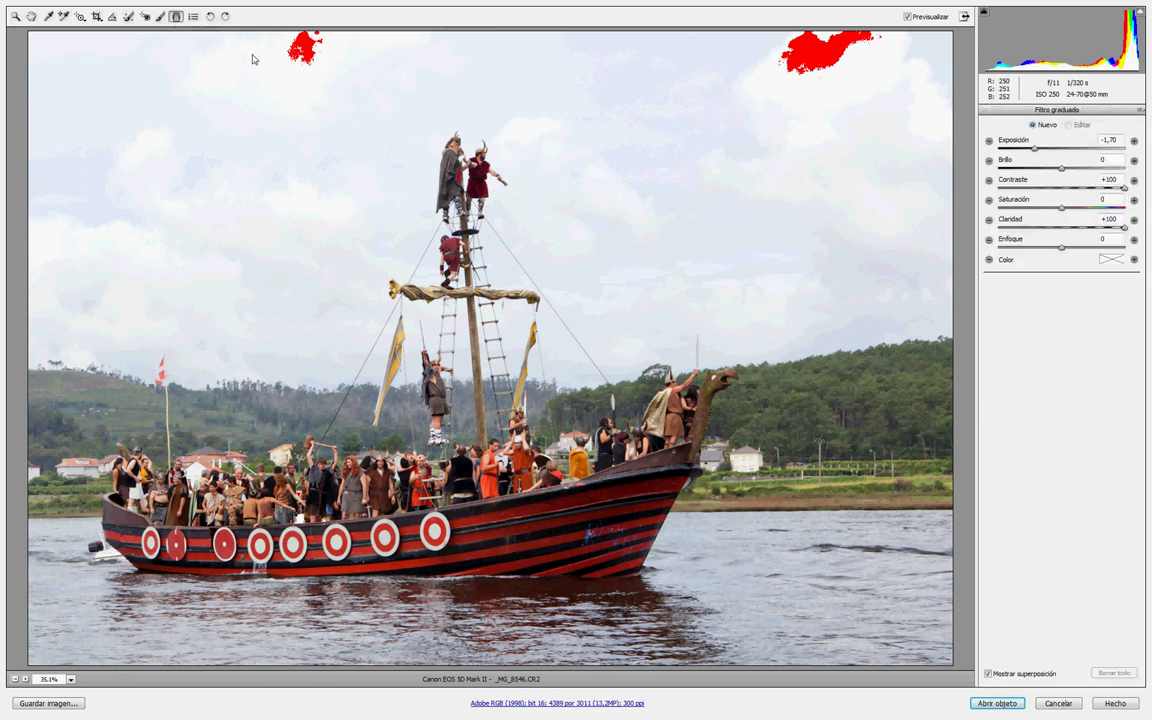
pyautogui.moveTo(253, 55); pyautogui.dragTo(259, 206)
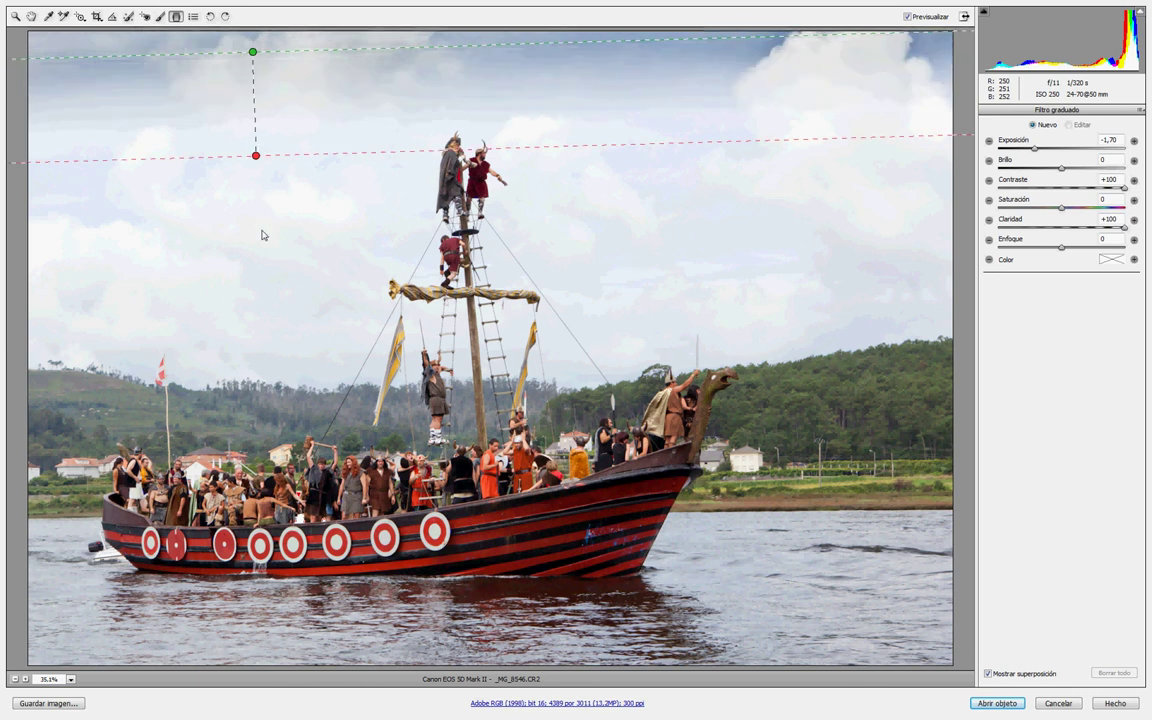
pyautogui.moveTo(266, 287); pyautogui.dragTo(256, 409)
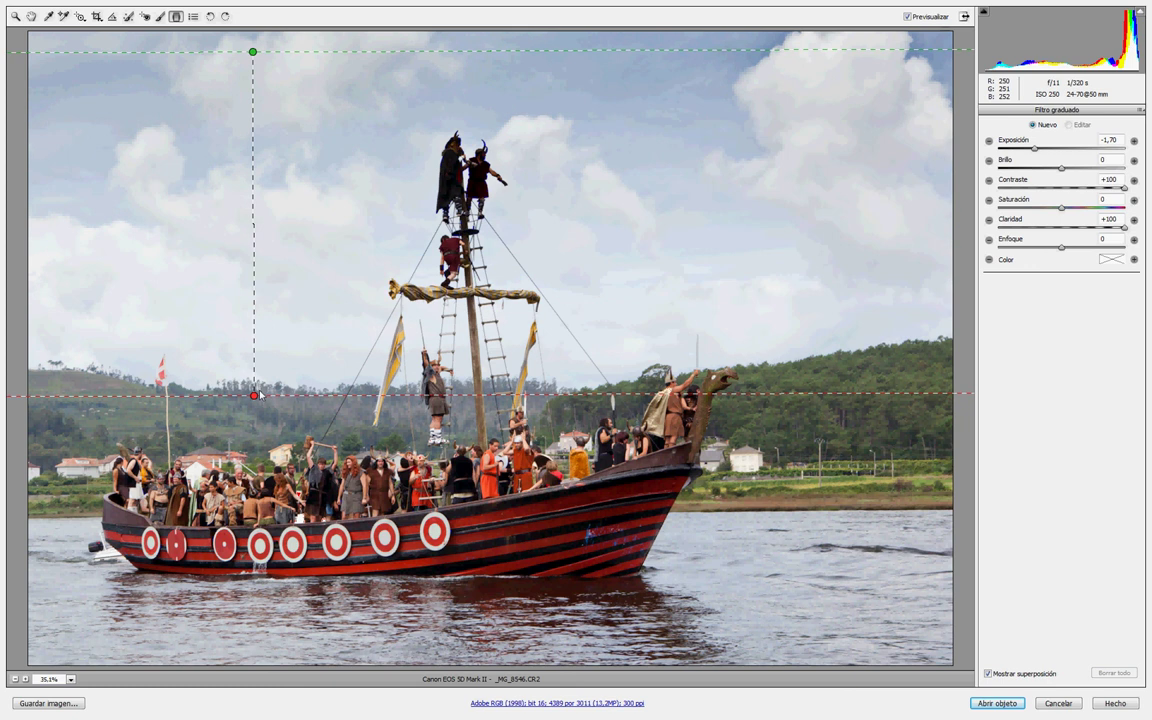
pyautogui.moveTo(255, 60); pyautogui.dragTo(250, 153)
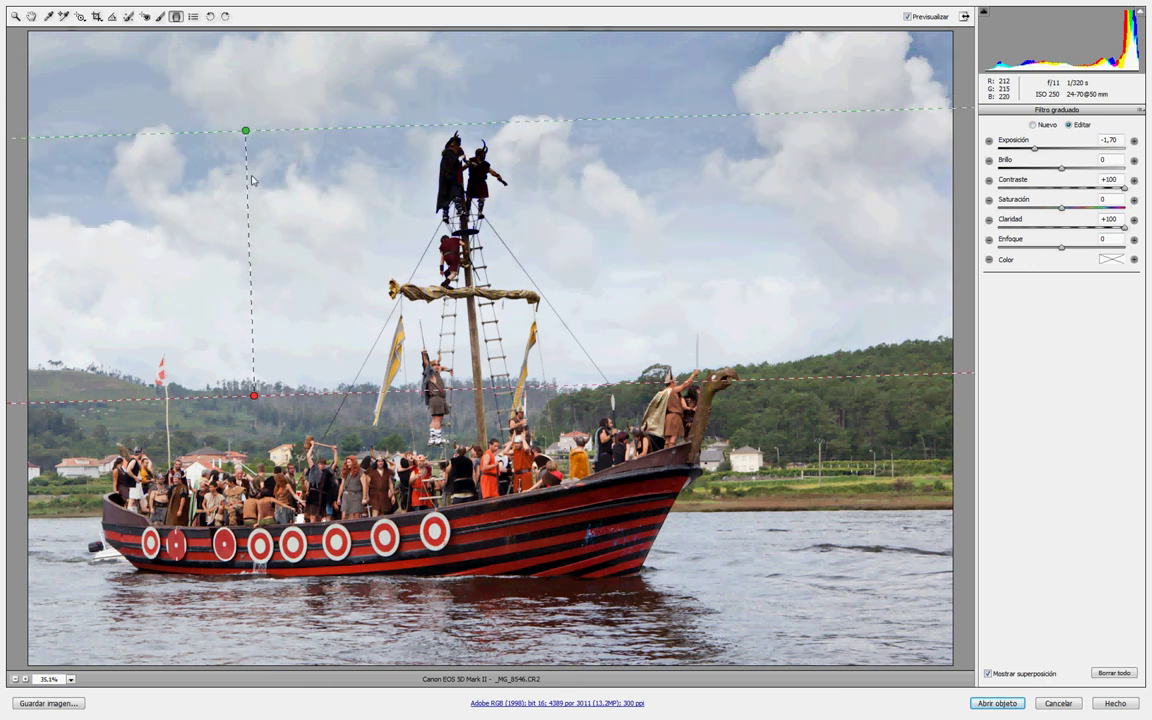
pyautogui.moveTo(250, 153); pyautogui.dragTo(247, 208)
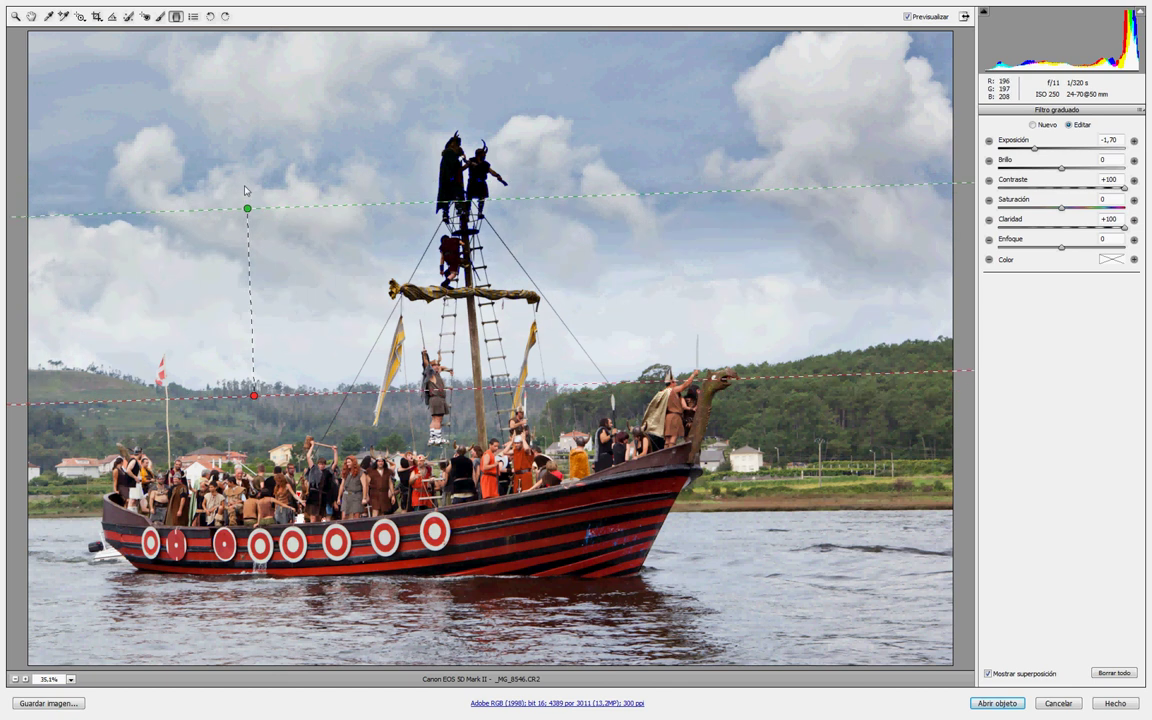
pyautogui.moveTo(250, 220); pyautogui.dragTo(252, 233)
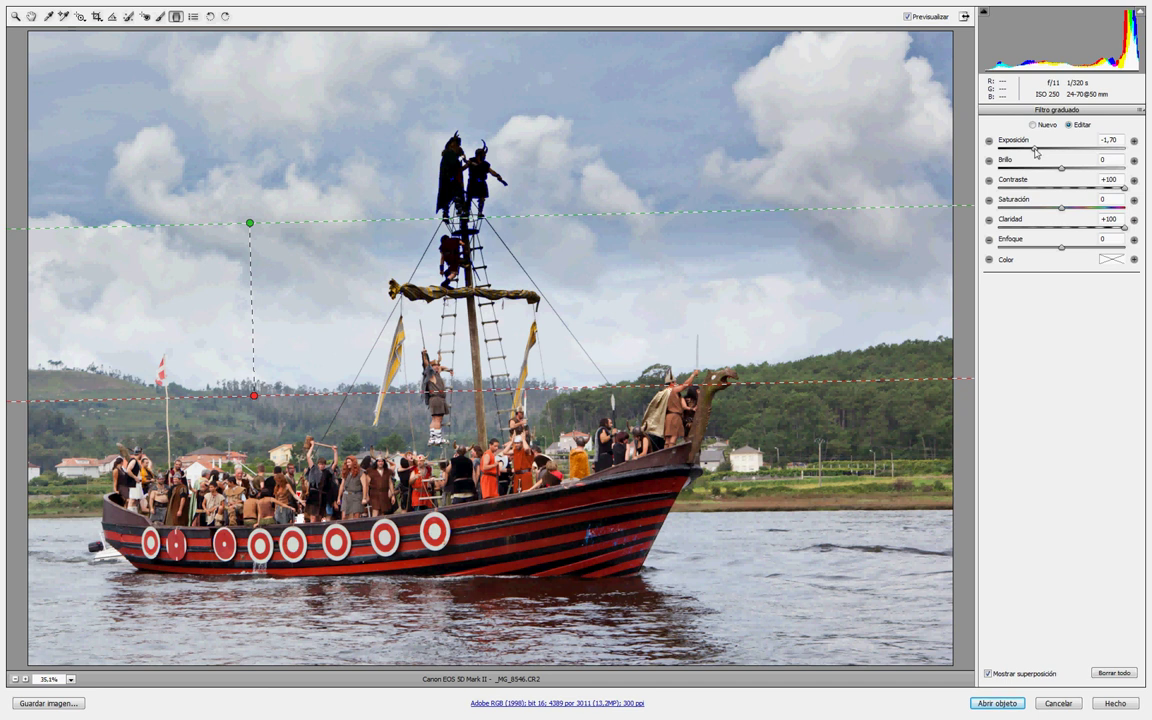
# Step: Darken the graduated filter to Exposure -2.15, shift and rotate it, then delete it
pyautogui.moveTo(1035, 150); pyautogui.dragTo(1027, 150)
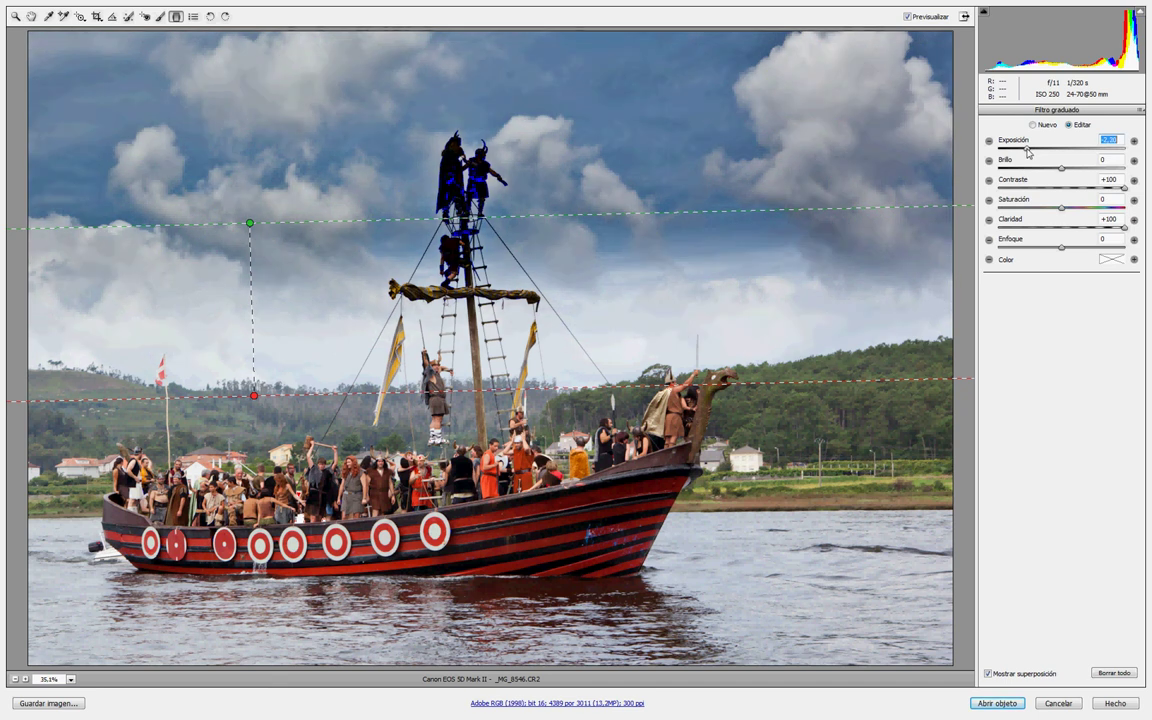
pyautogui.click(1123, 229)
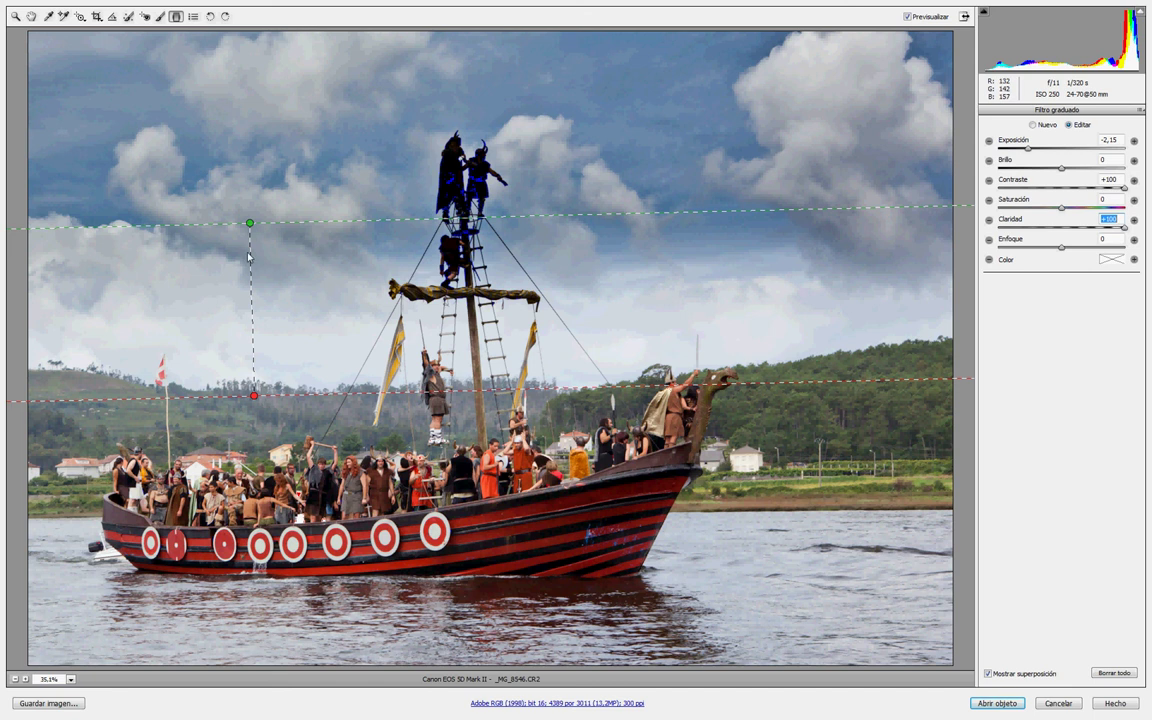
pyautogui.moveTo(254, 284); pyautogui.dragTo(256, 318)
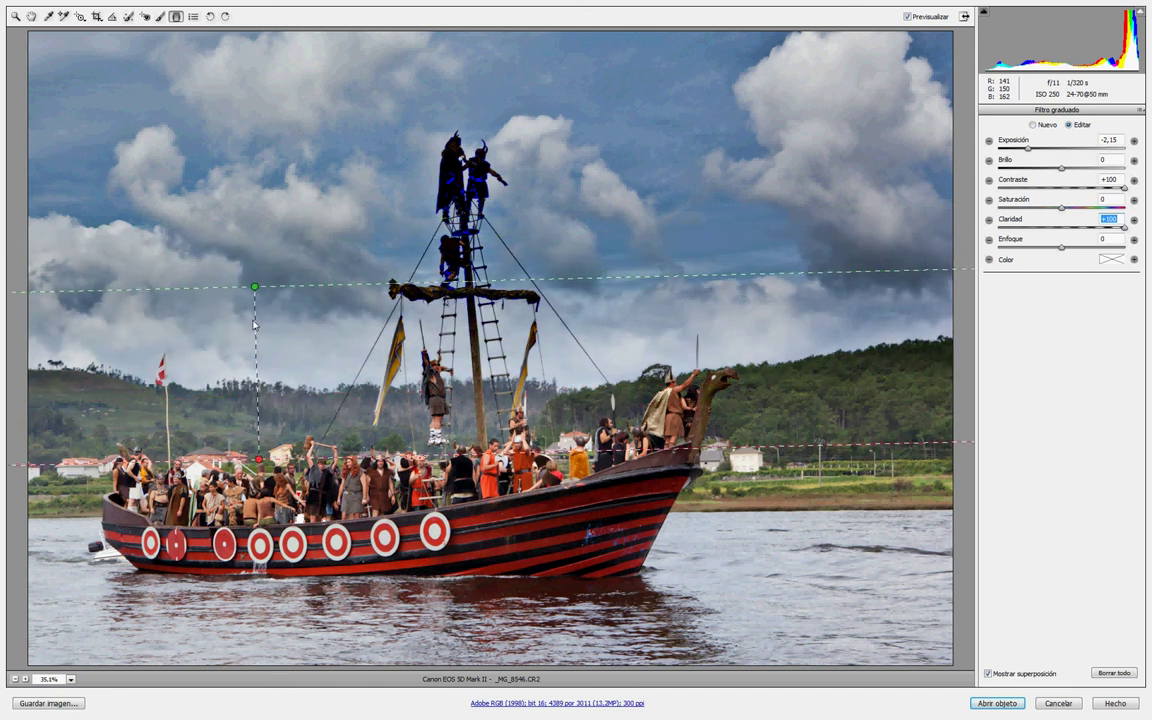
pyautogui.moveTo(232, 290); pyautogui.dragTo(232, 296)
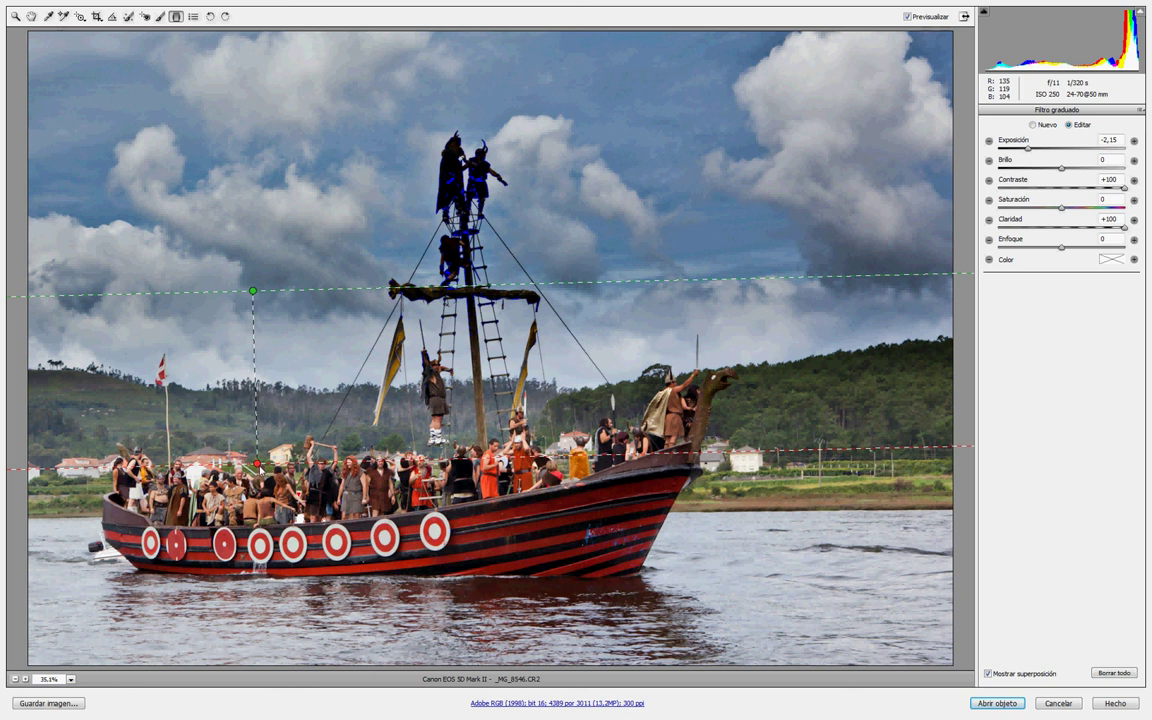
pyautogui.moveTo(240, 423); pyautogui.dragTo(235, 417)
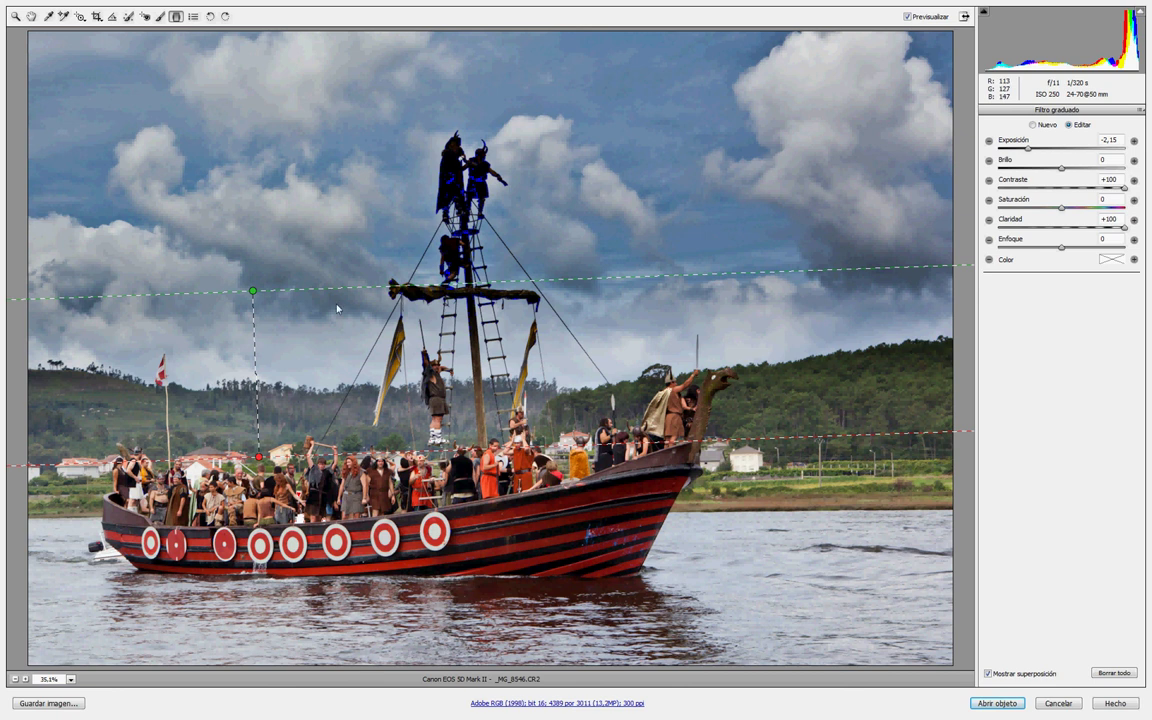
pyautogui.press('Delete')
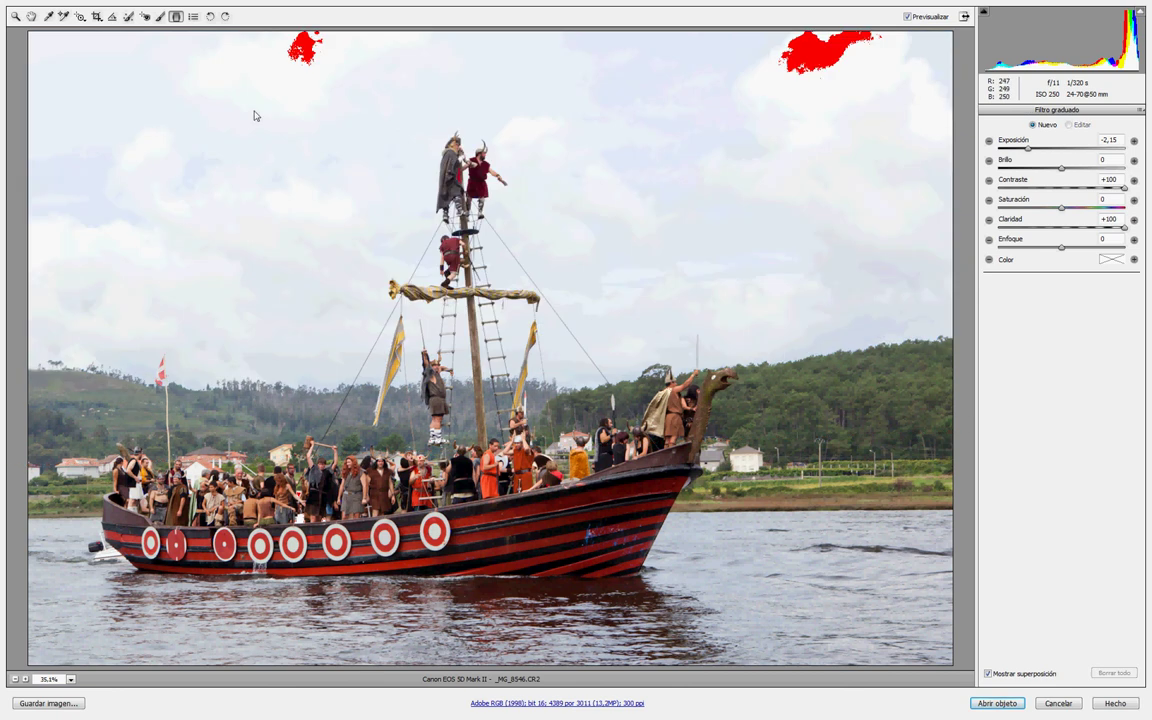
# Step: Set the Adjustment Brush to Exposure -1.65, Contrast +68 and Clarity +100
pyautogui.click(159, 17)
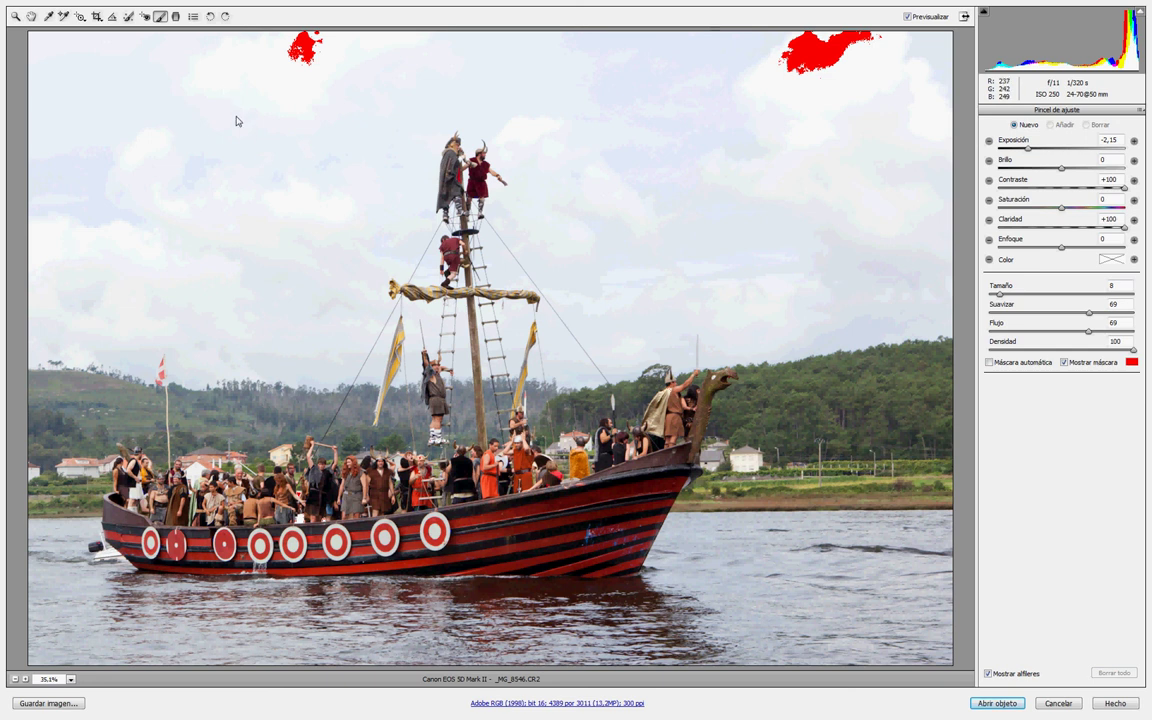
pyautogui.click(1104, 143)
pyautogui.write('0')
pyautogui.press('Tab')
pyautogui.press('Tab')
pyautogui.write('0')
pyautogui.press('Tab')
pyautogui.press('Tab')
pyautogui.write('0')
pyautogui.moveTo(1062, 148)
pyautogui.mouseDown()
pyautogui.moveTo(1041, 150)
pyautogui.moveTo(1104, 188)
pyautogui.mouseUp()
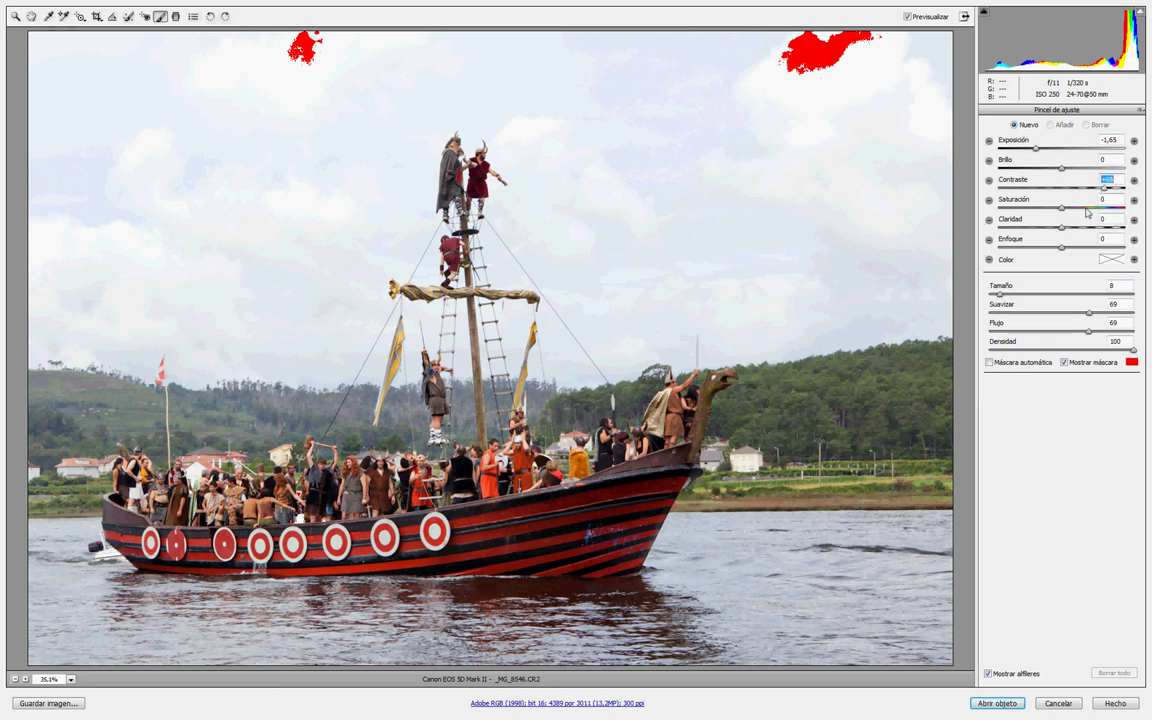
pyautogui.moveTo(1062, 228); pyautogui.dragTo(1126, 228)
# Step: Paint the darkening over the clouds on both sides of the mast, with Show Mask off
pyautogui.moveTo(212, 157)
pyautogui.mouseDown()
pyautogui.moveTo(188, 228)
pyautogui.moveTo(231, 172)
pyautogui.mouseUp()
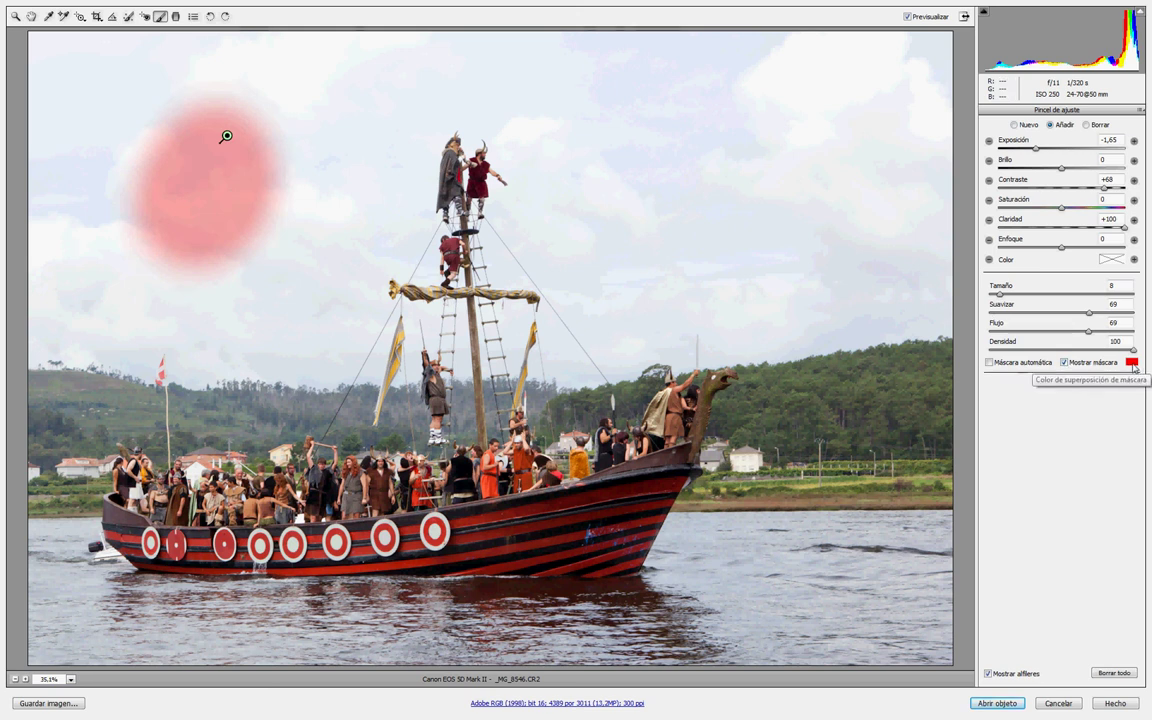
pyautogui.click(1064, 362)
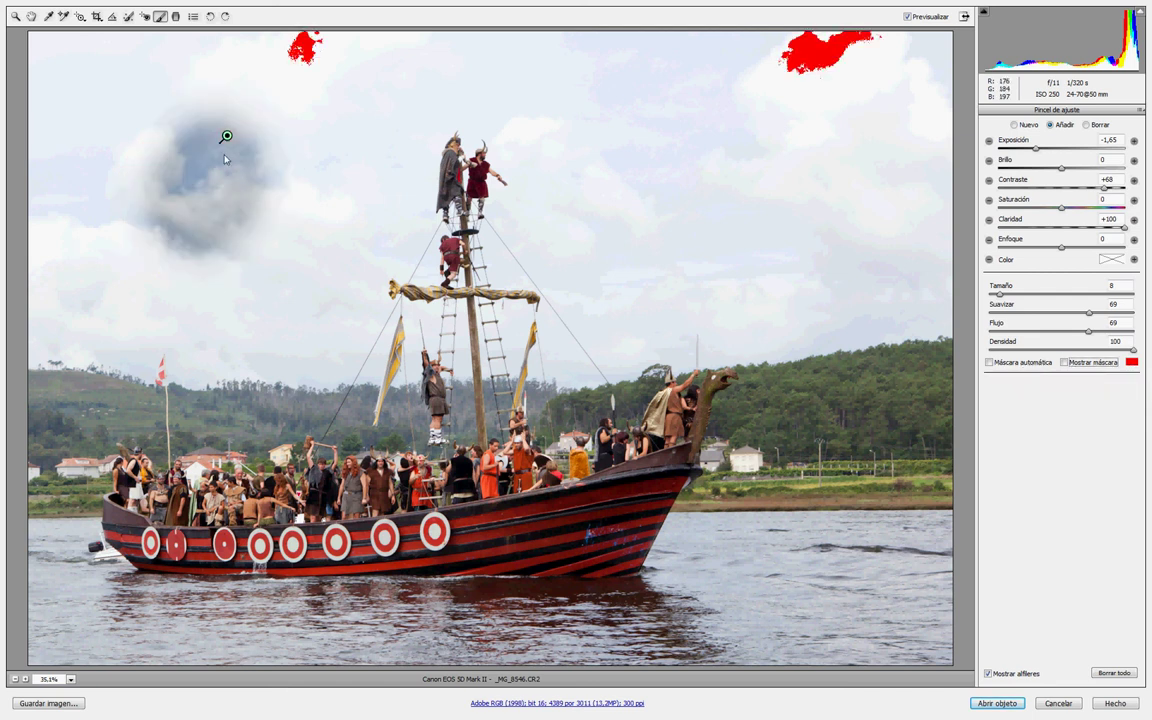
pyautogui.moveTo(195, 110)
pyautogui.mouseDown()
pyautogui.moveTo(260, 98)
pyautogui.moveTo(180, 50)
pyautogui.mouseUp()
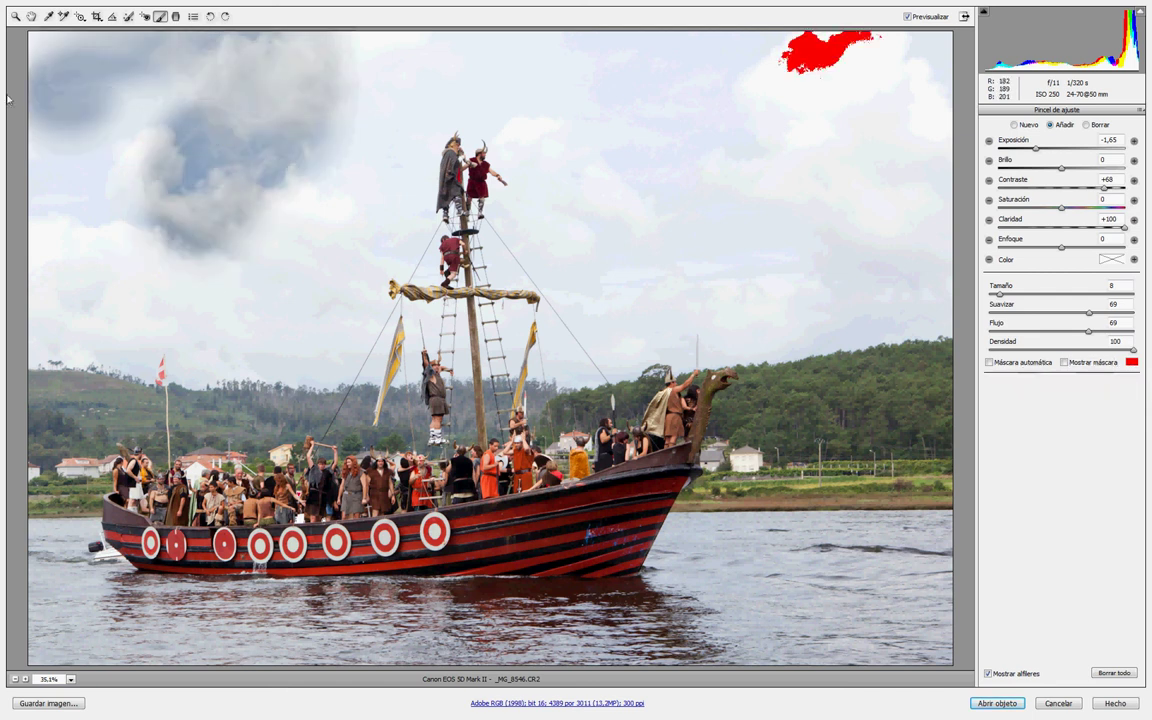
pyautogui.moveTo(53, 87)
pyautogui.mouseDown()
pyautogui.moveTo(49, 142)
pyautogui.moveTo(164, 102)
pyautogui.moveTo(120, 252)
pyautogui.moveTo(46, 291)
pyautogui.moveTo(229, 329)
pyautogui.moveTo(224, 224)
pyautogui.moveTo(337, 195)
pyautogui.moveTo(345, 159)
pyautogui.moveTo(429, 72)
pyautogui.moveTo(859, 49)
pyautogui.moveTo(599, 129)
pyautogui.moveTo(761, 170)
pyautogui.moveTo(787, 216)
pyautogui.moveTo(851, 216)
pyautogui.moveTo(853, 273)
pyautogui.moveTo(832, 185)
pyautogui.moveTo(818, 314)
pyautogui.moveTo(712, 198)
pyautogui.moveTo(678, 241)
pyautogui.moveTo(573, 147)
pyautogui.moveTo(470, 120)
pyautogui.moveTo(628, 320)
pyautogui.mouseUp()
pyautogui.moveTo(729, 287)
pyautogui.mouseDown()
pyautogui.moveTo(915, 298)
pyautogui.moveTo(535, 230)
pyautogui.mouseUp()
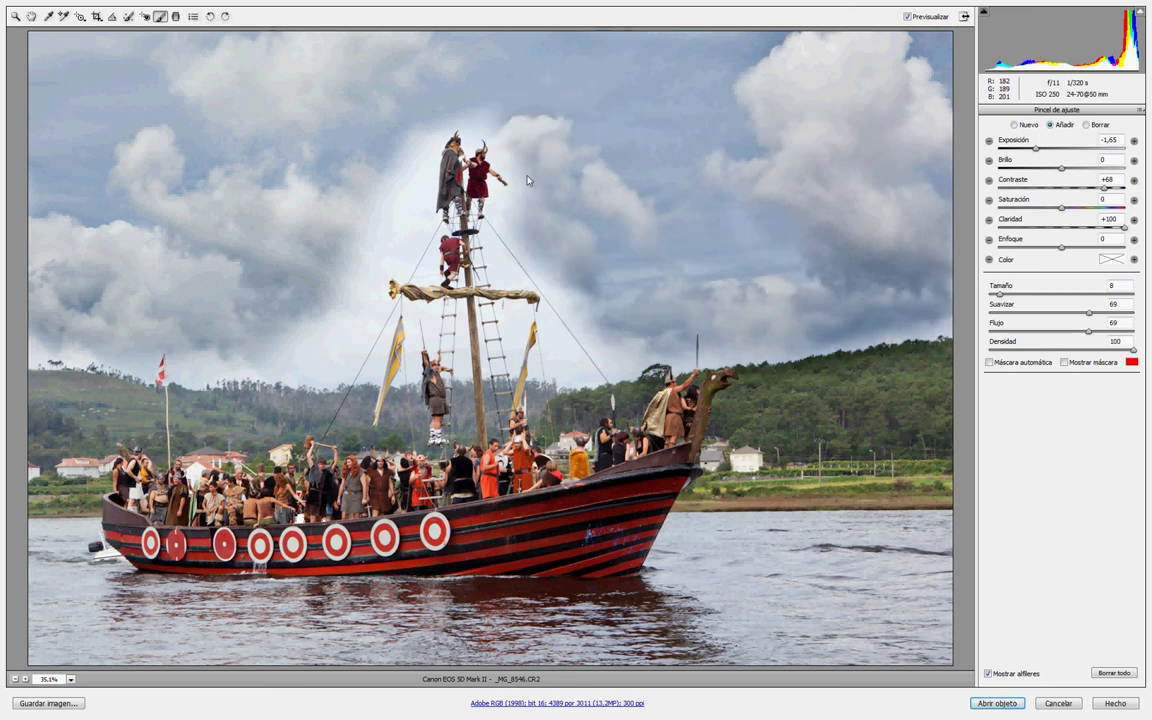
# Step: At 200% zoom, paint and erase the darkening near the flag and ladders, then fit to window
pyautogui.hotkey('ctrl', '+')
pyautogui.hotkey('ctrl', '+')
pyautogui.hotkey('ctrl', '+')
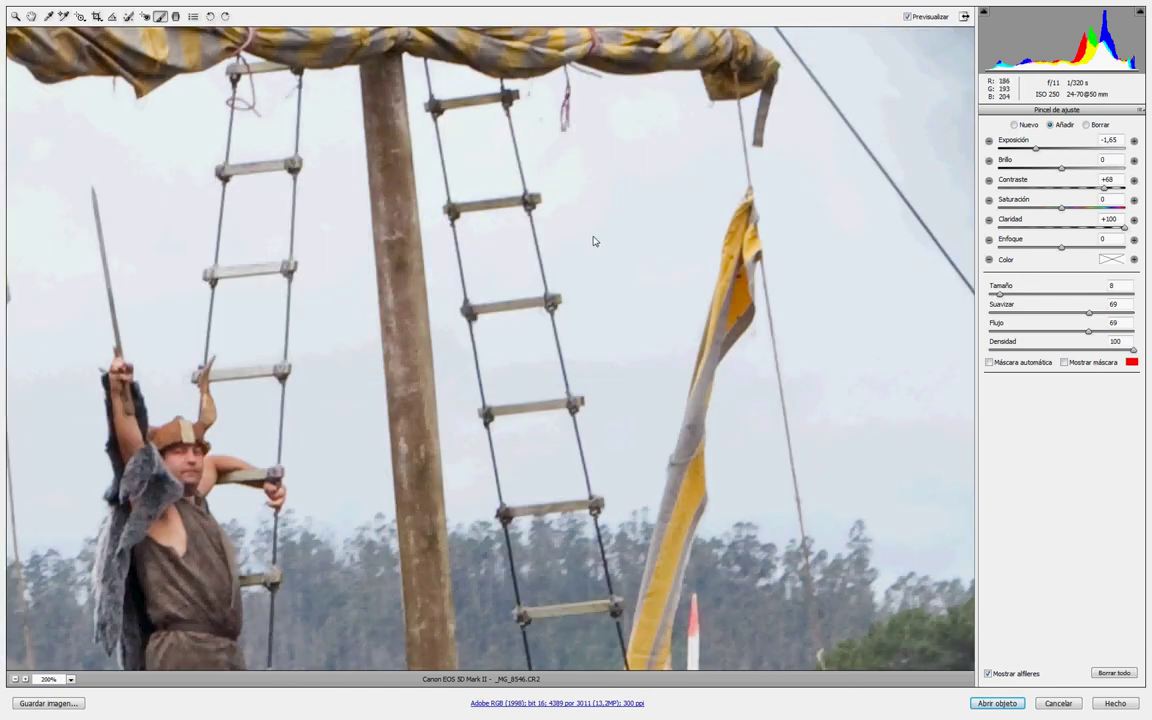
pyautogui.moveTo(591, 244)
pyautogui.mouseDown()
pyautogui.moveTo(583, 192)
pyautogui.moveTo(681, 116)
pyautogui.moveTo(650, 257)
pyautogui.moveTo(619, 175)
pyautogui.moveTo(643, 424)
pyautogui.moveTo(741, 230)
pyautogui.moveTo(689, 108)
pyautogui.moveTo(668, 257)
pyautogui.moveTo(823, 208)
pyautogui.moveTo(740, 249)
pyautogui.moveTo(702, 430)
pyautogui.mouseUp()
pyautogui.press('alt')
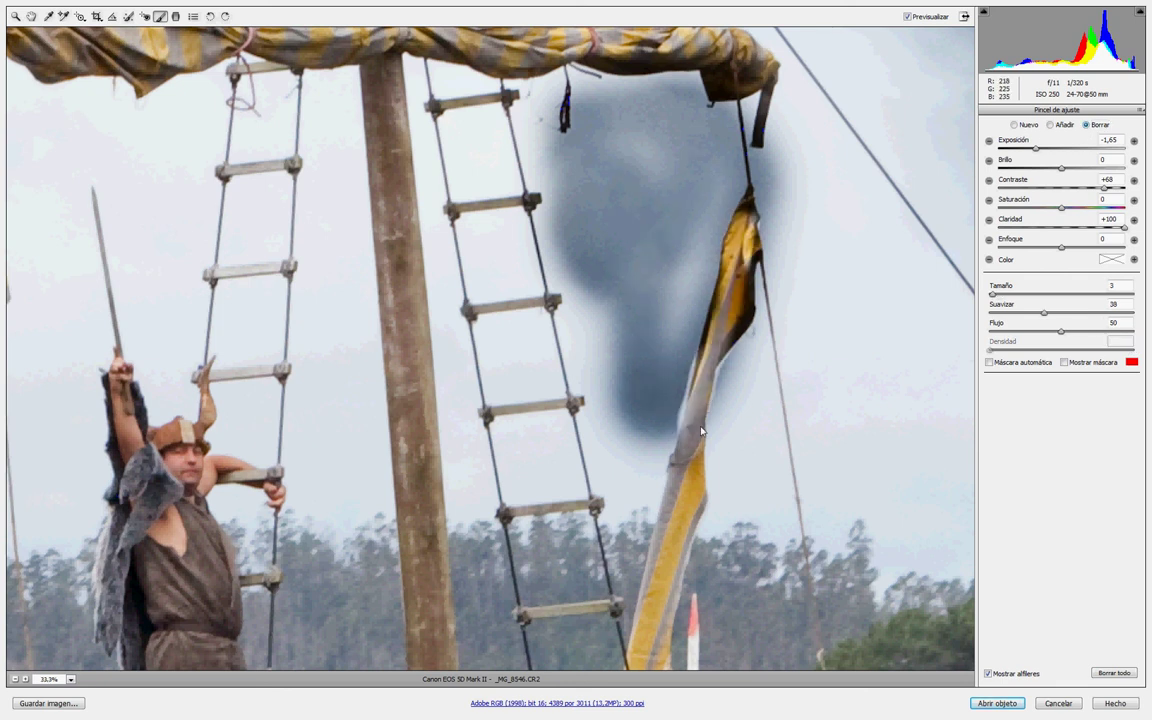
pyautogui.hotkey('ctrl', '0')
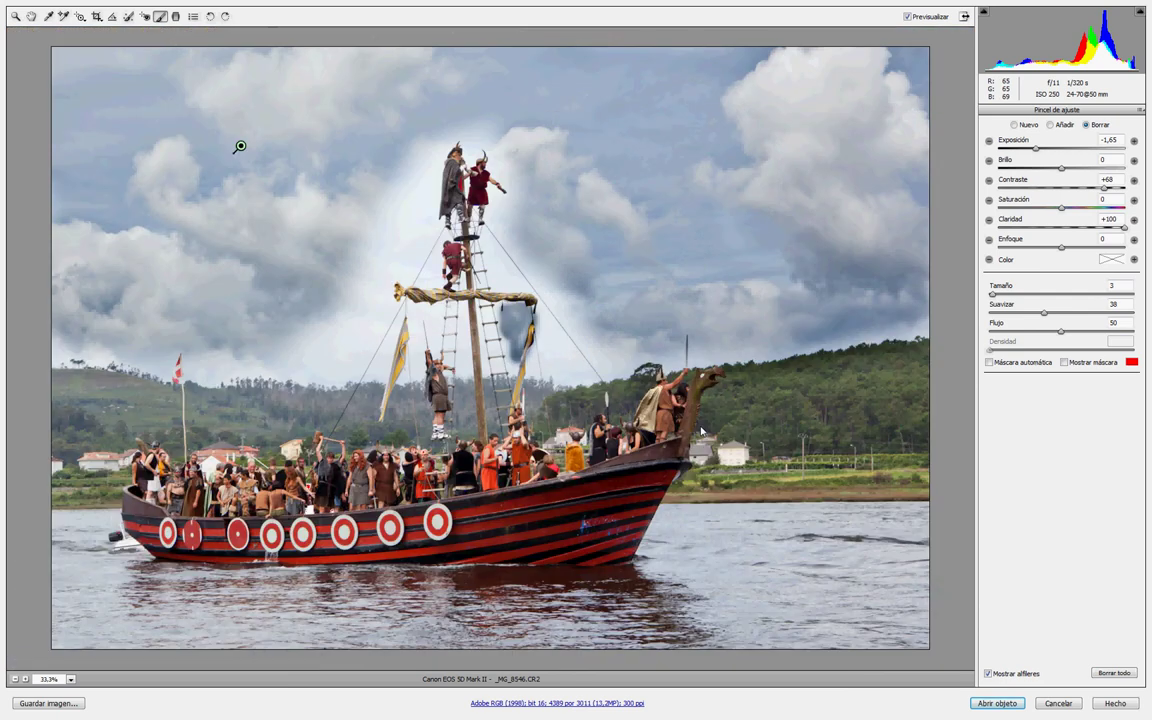
# Step: Select the adjustment brush pin and delete the sky darkening
pyautogui.click(1016, 125)
pyautogui.click(1051, 125)
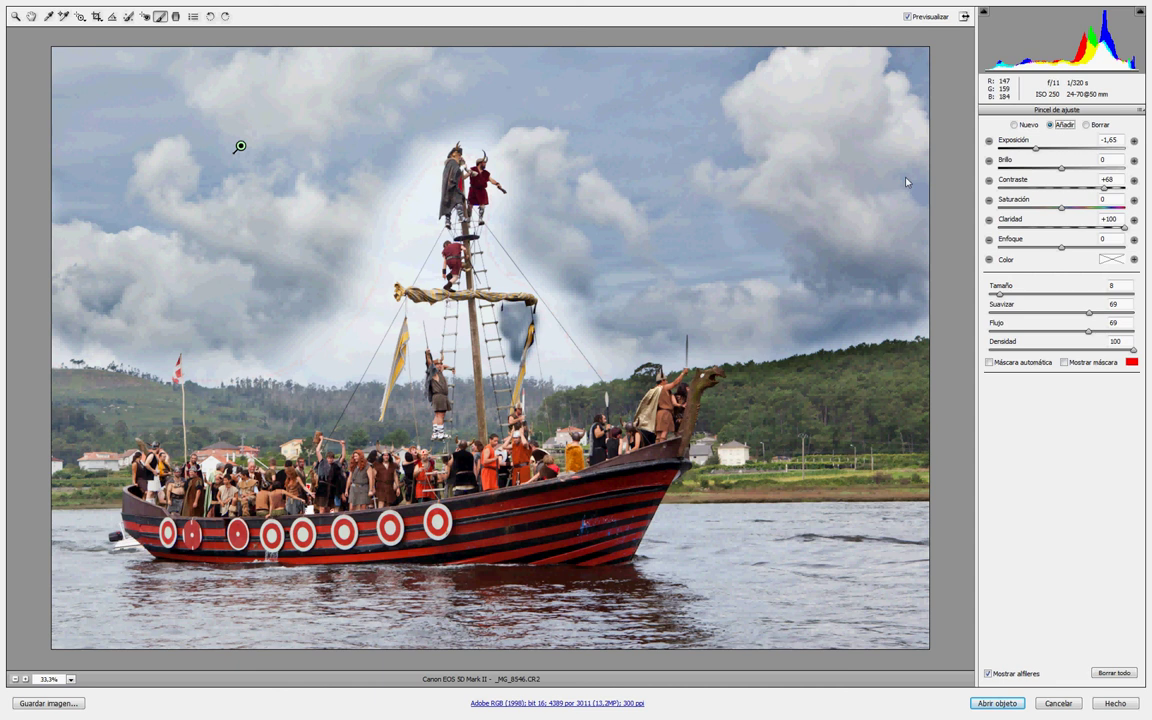
pyautogui.press('Delete')
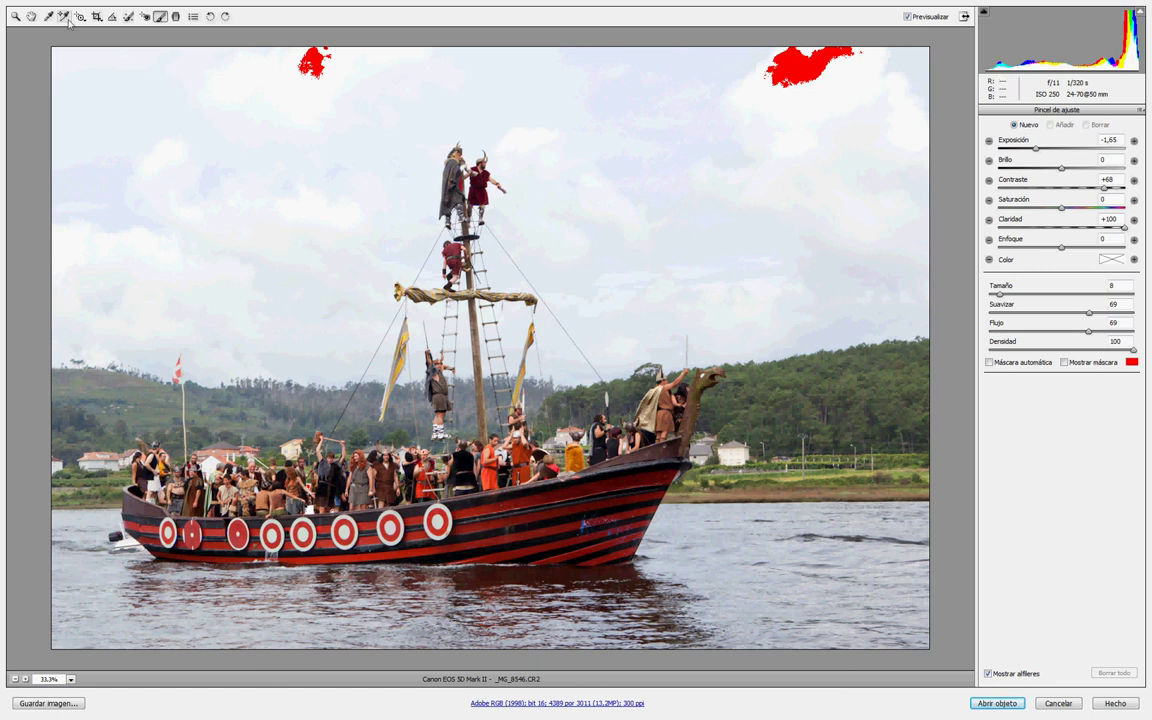
# Step: In the Basic panel, set Recovery 6, Contrast +64, Clarity +34, Fill Light 28, Exposure +0.20
pyautogui.click(31, 17)
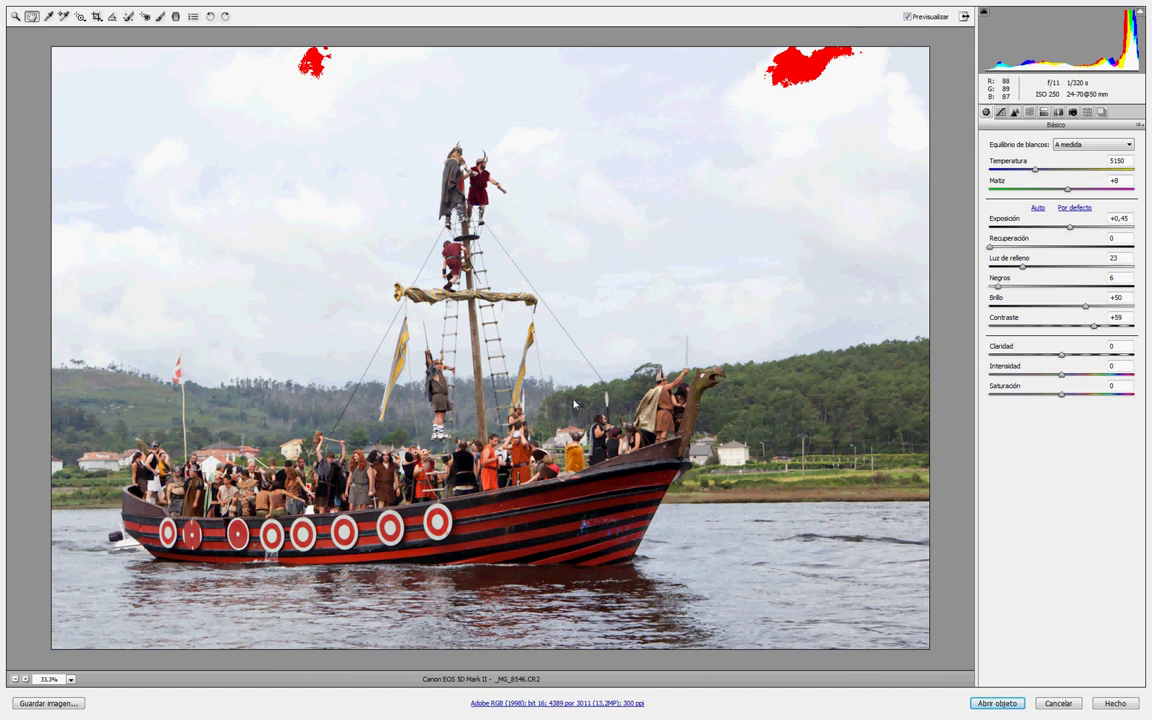
pyautogui.moveTo(991, 247); pyautogui.dragTo(997, 247)
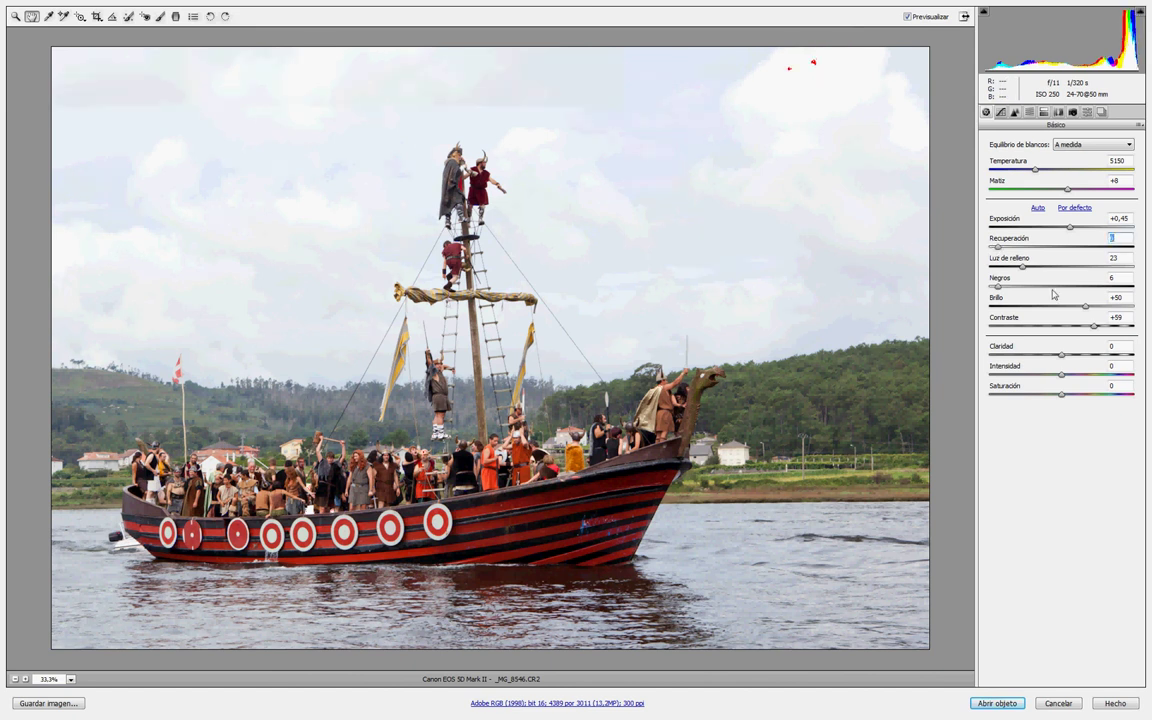
pyautogui.click(1100, 327)
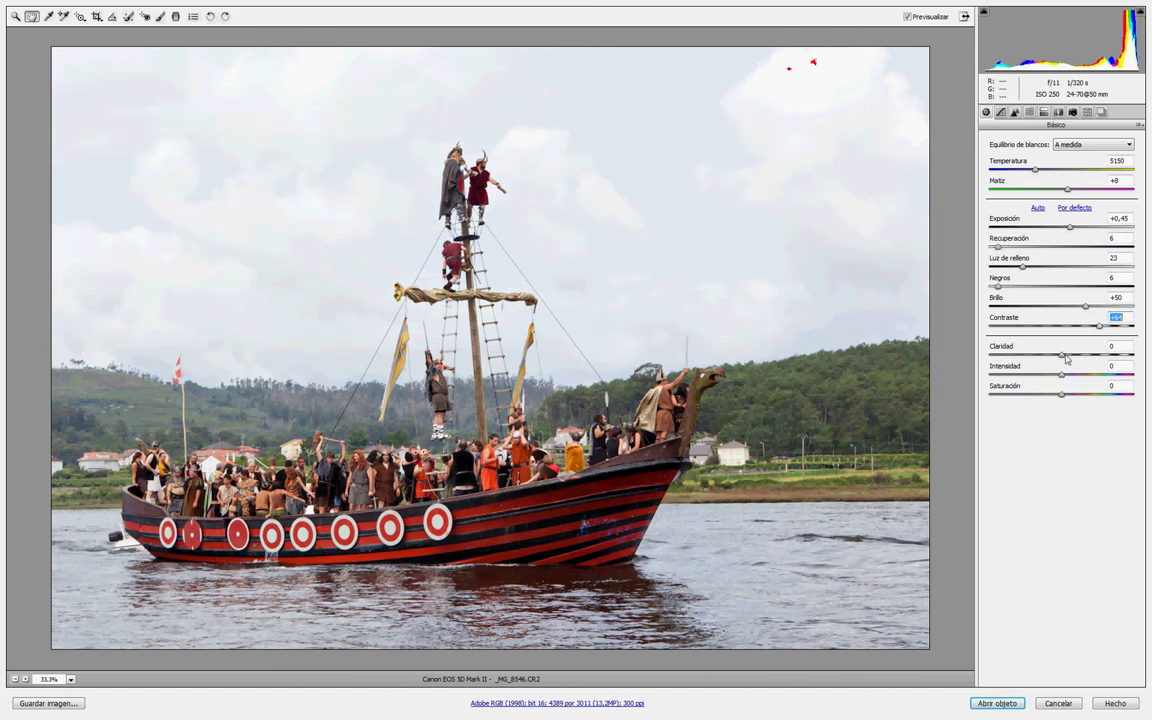
pyautogui.moveTo(1062, 355); pyautogui.dragTo(1087, 355)
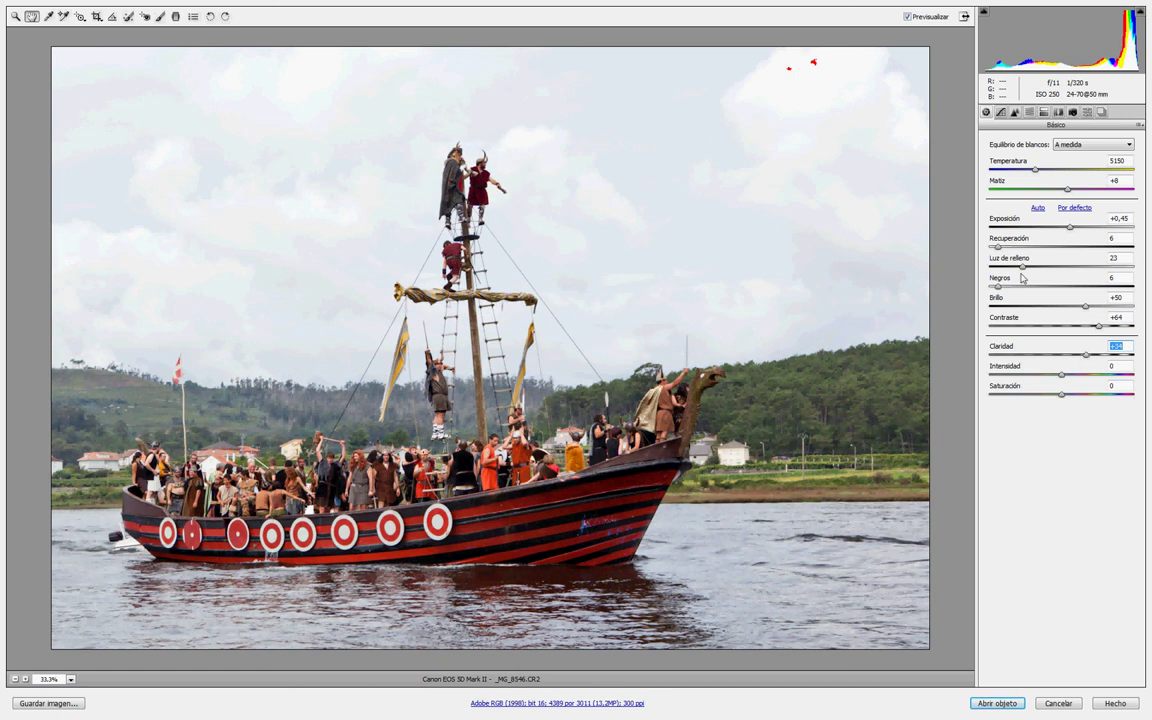
pyautogui.moveTo(1024, 268); pyautogui.dragTo(1036, 269)
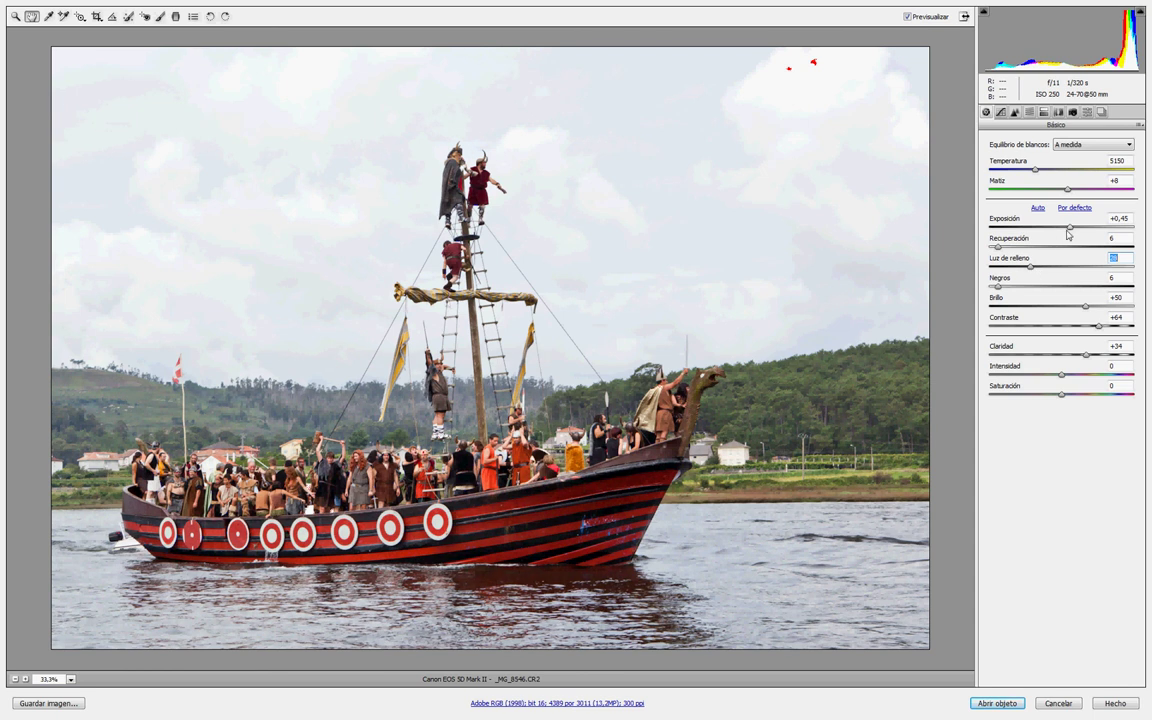
pyautogui.moveTo(1071, 228); pyautogui.dragTo(1063, 233)
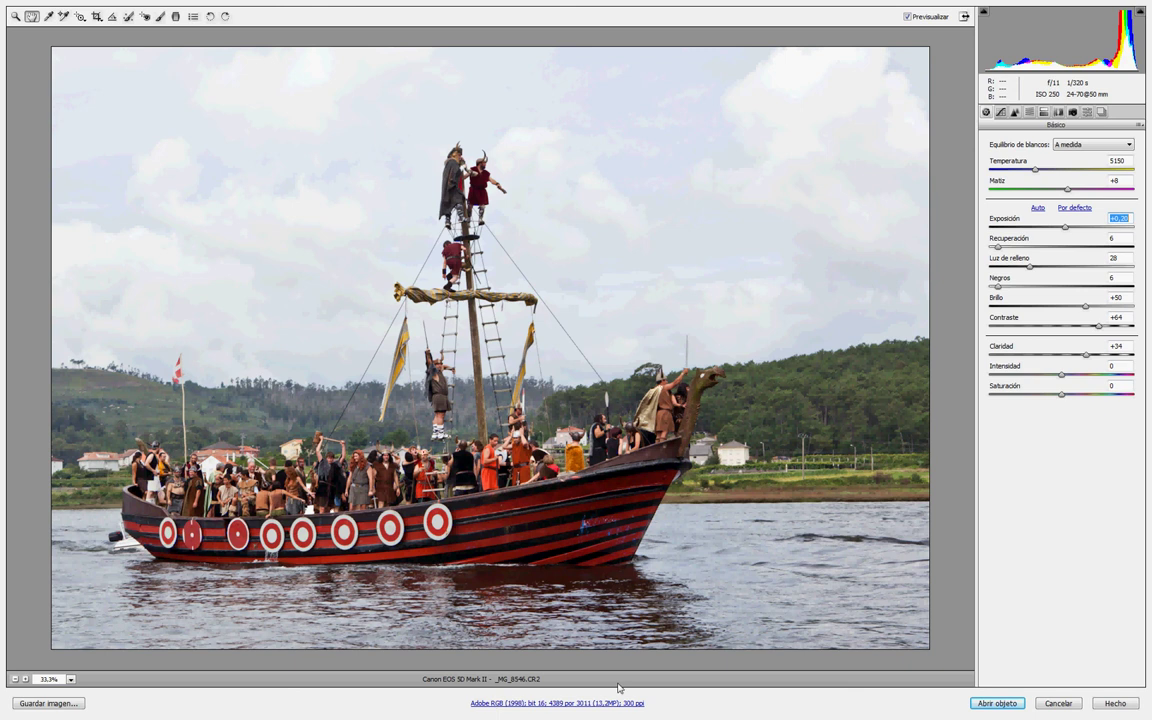
pyautogui.click(562, 704)
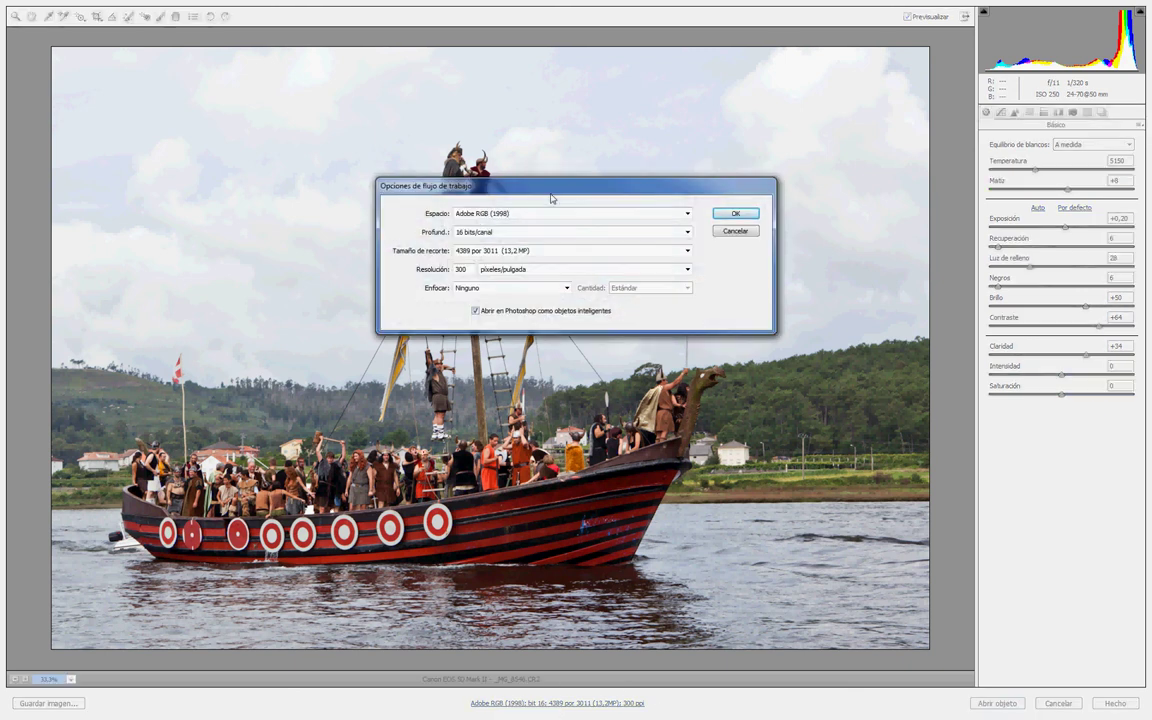
pyautogui.moveTo(497, 181); pyautogui.dragTo(473, 197)
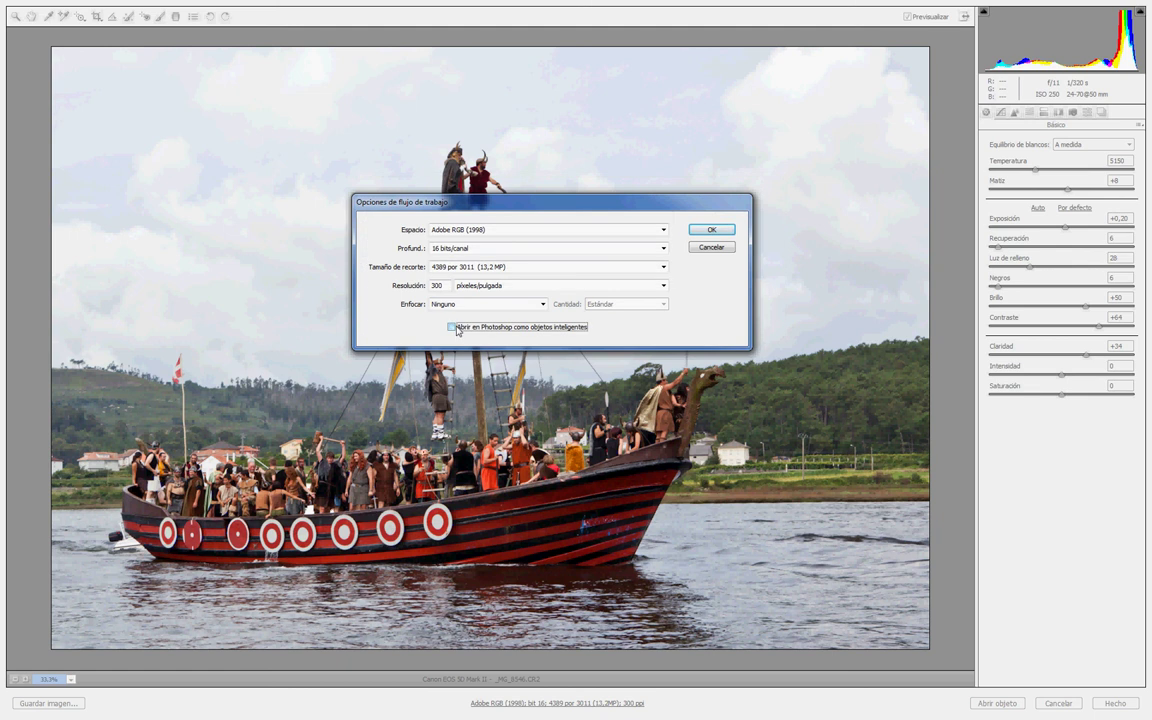
pyautogui.click(711, 230)
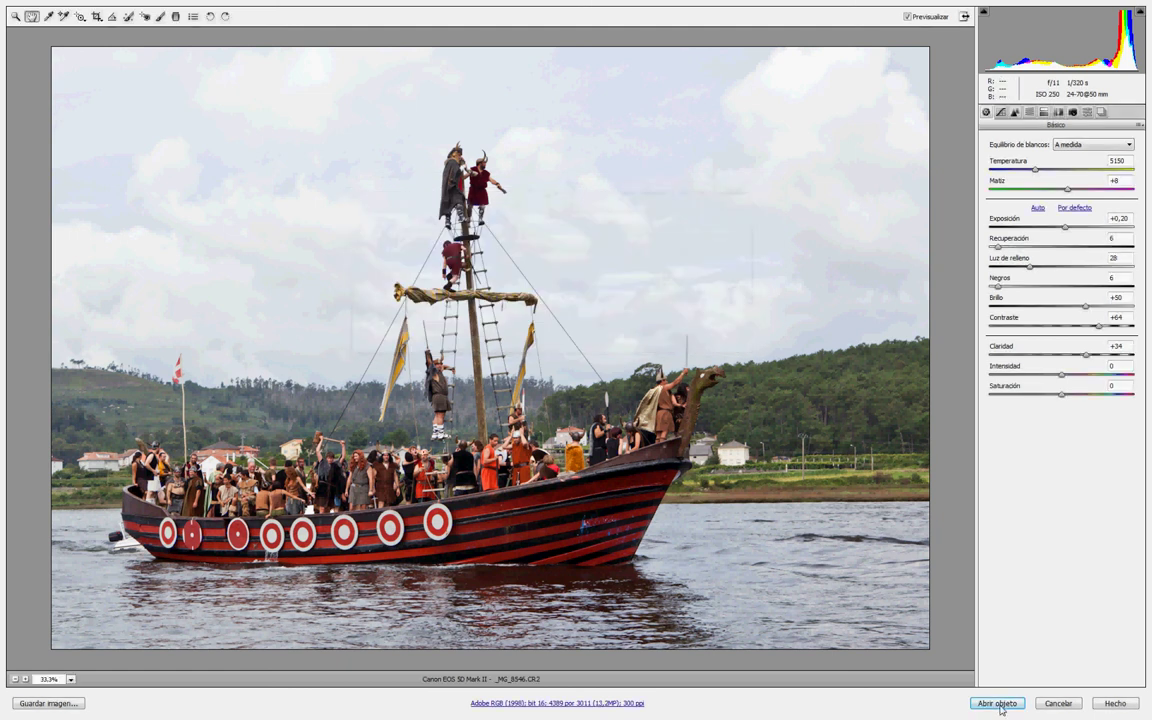